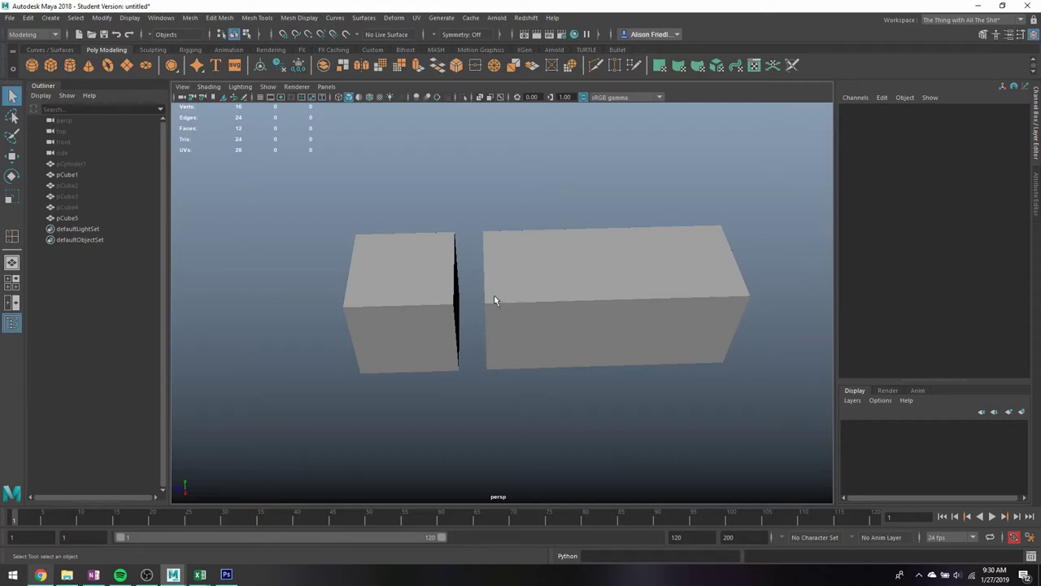
Step: Extrude the small cube's top face and scale it inward to leave an even border around it
left_click_drag(473, 280, 482, 295, "alt")
left_click(437, 293)
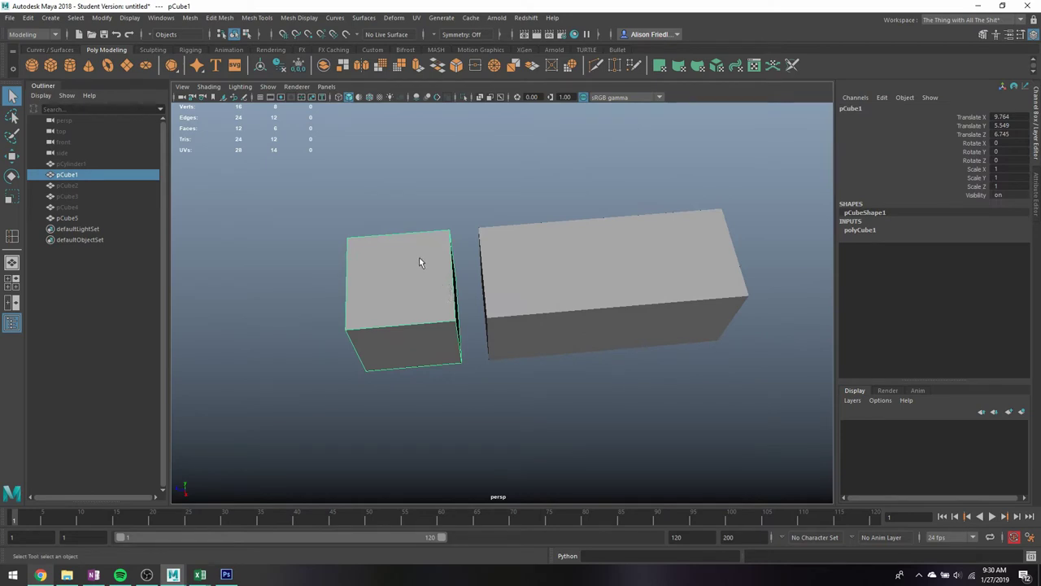
right_click_drag(419, 256, 416, 266)
left_click(419, 276)
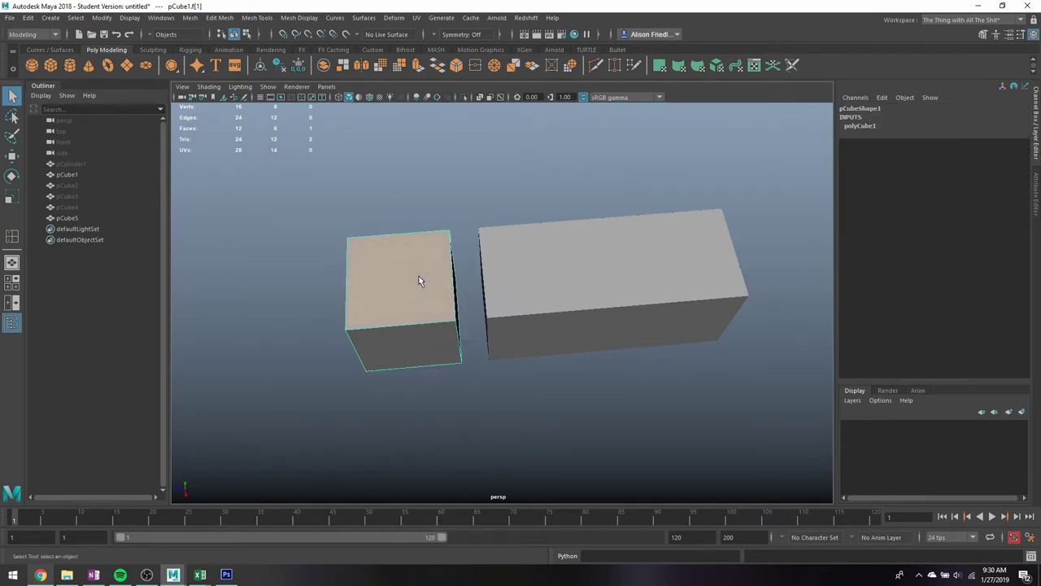
left_click_drag(419, 276, 423, 214, "alt")
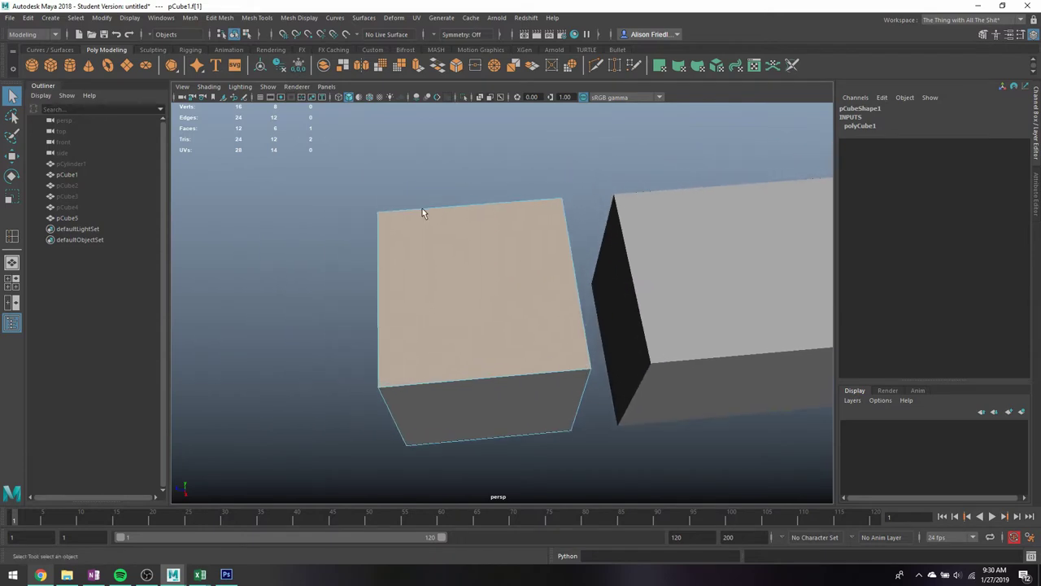
left_click(421, 66)
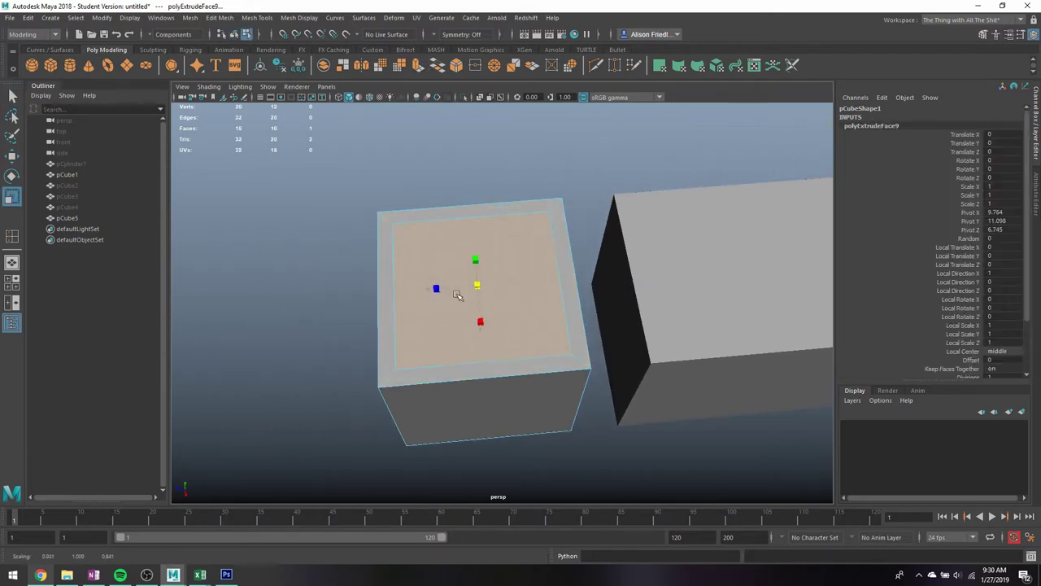
left_click_drag(455, 295, 443, 303, "ctrl")
key("q")
Step: Extrude the long box's top face and scale it inward uniformly
left_click_drag(570, 262, 338, 212, "alt")
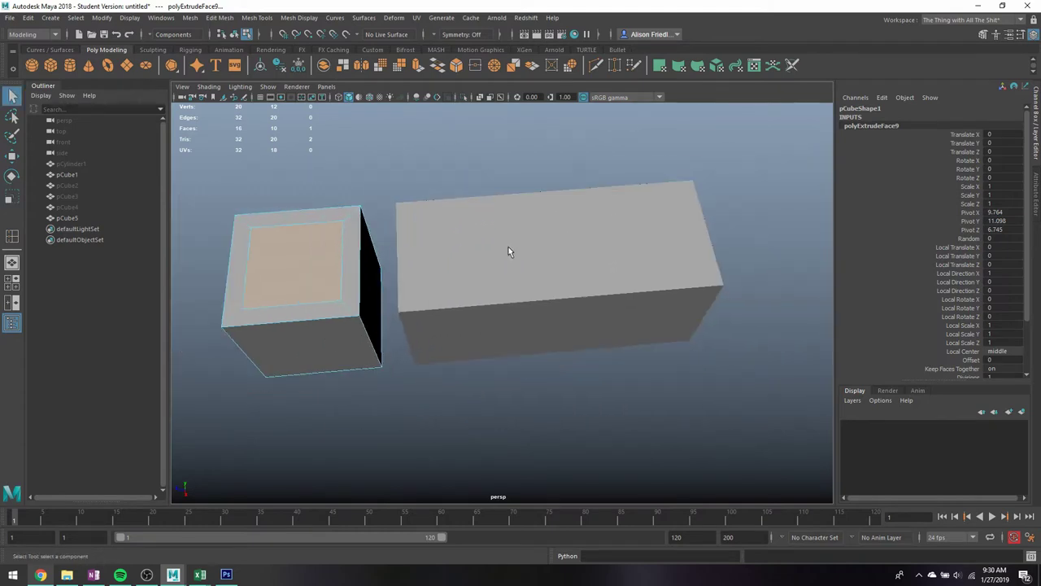
left_click(499, 228)
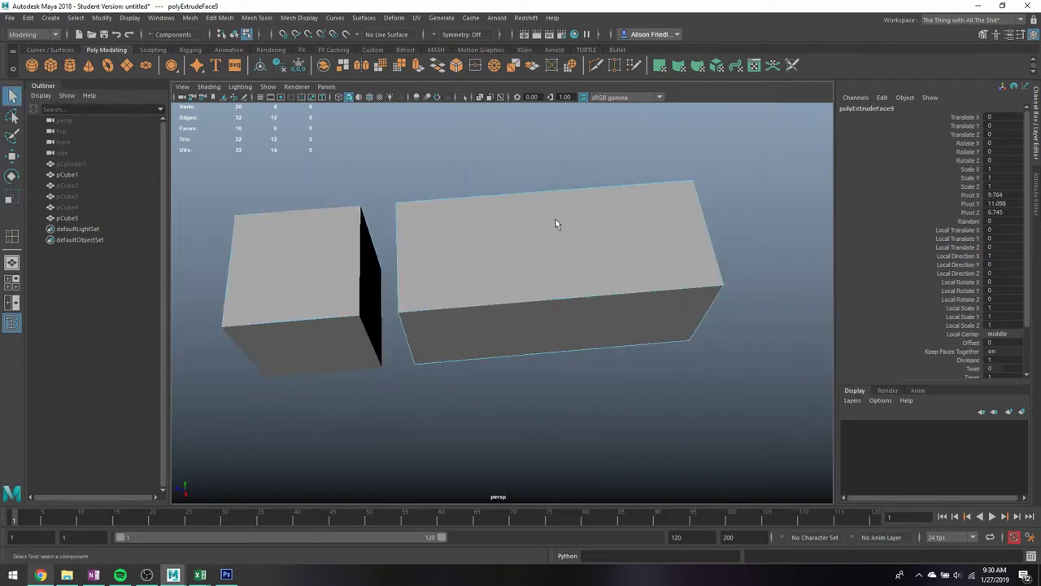
right_click_drag(579, 233, 577, 245)
left_click(575, 243)
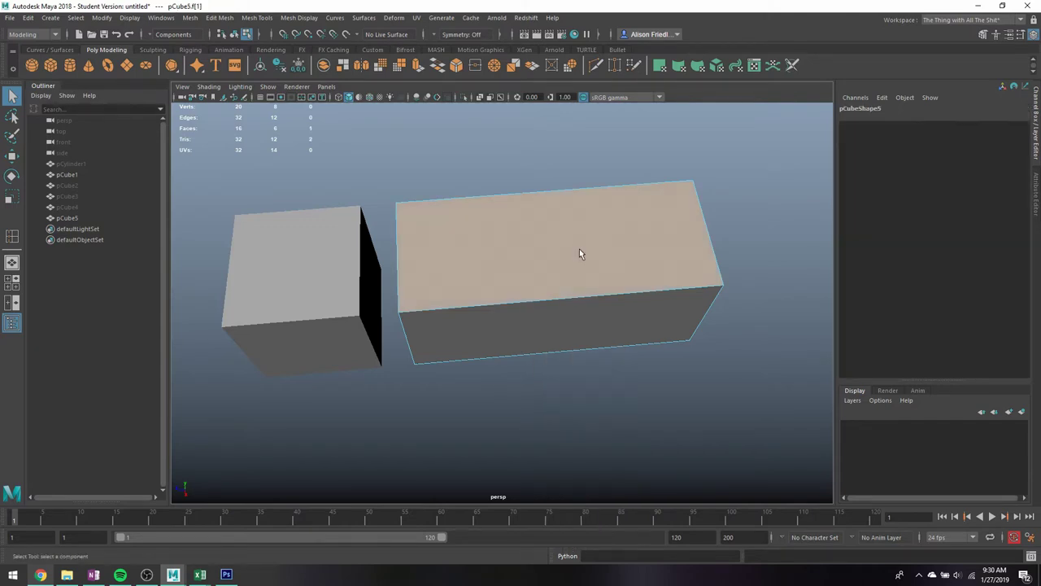
key("ctrl+e")
left_click_drag(549, 242, 506, 244)
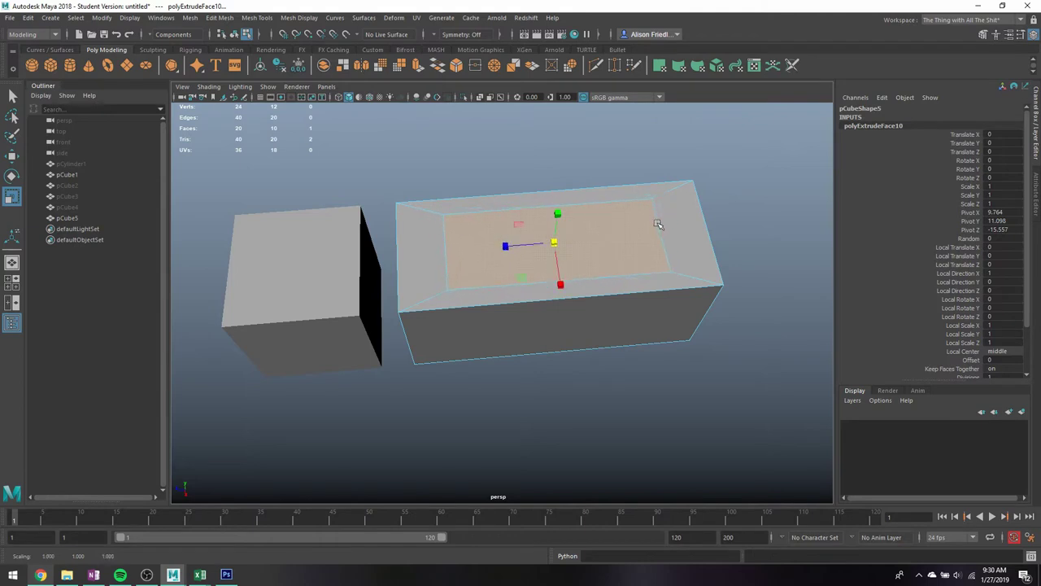
Step: Stretch the long box's inset face lengthwise so its end borders match the side borders
left_click(690, 227)
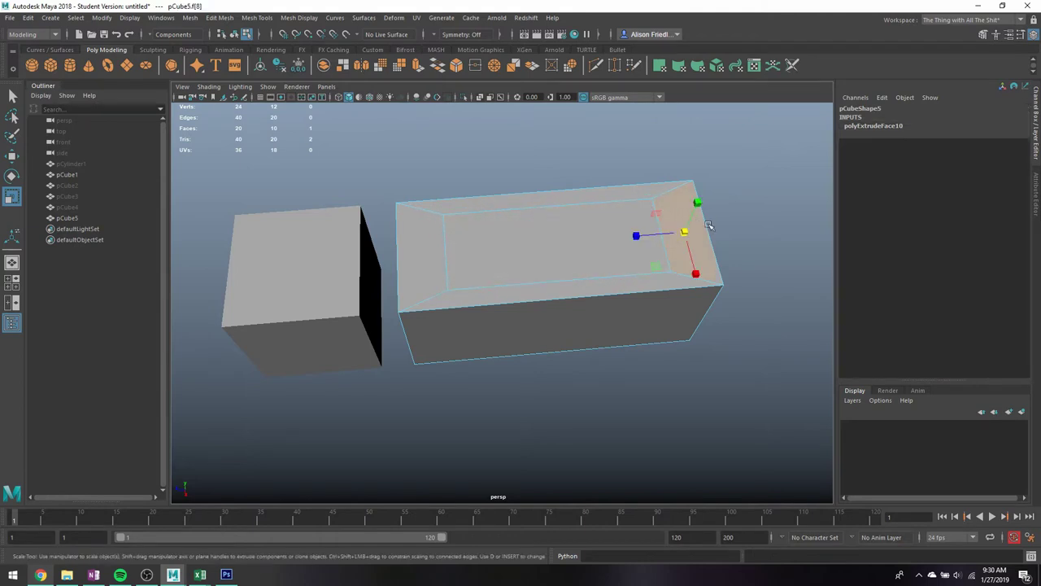
key("q")
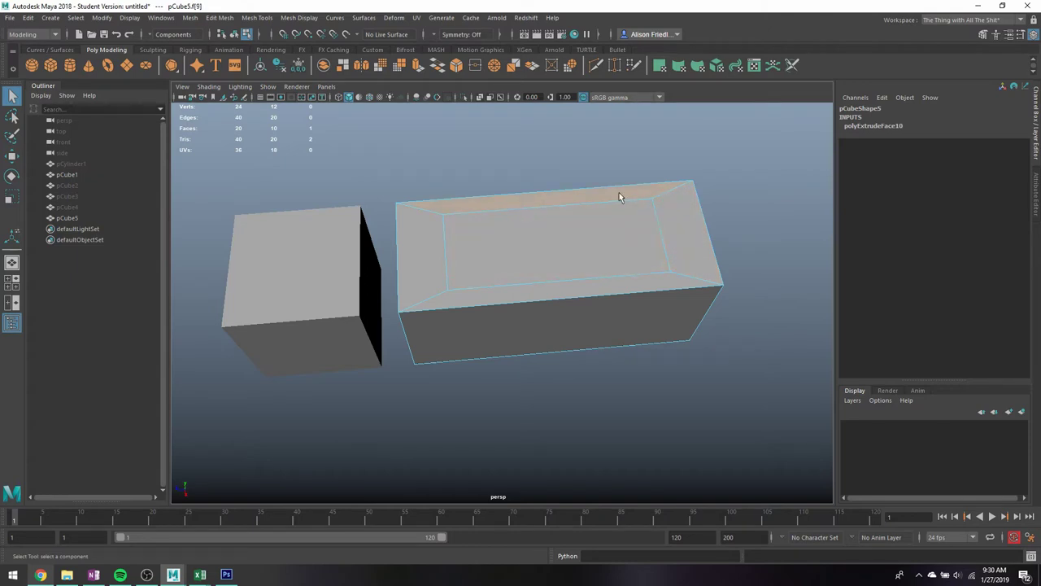
key("r")
left_click_drag(507, 240, 492, 244)
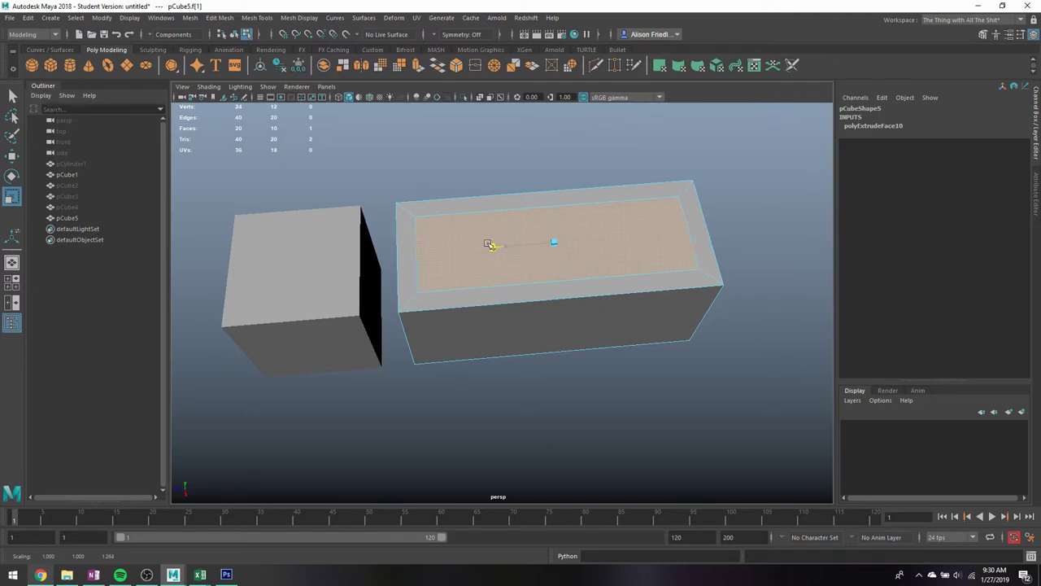
left_click_drag(488, 245, 491, 243)
Step: Duplicate the small cube and move the copy along X to about 25.4, in front of the original
right_click_drag(651, 203, 599, 208)
middle_click_drag(509, 202, 596, 208, "alt")
scroll(595, 209, "down", 2)
left_click(474, 264)
key("ctrl+d")
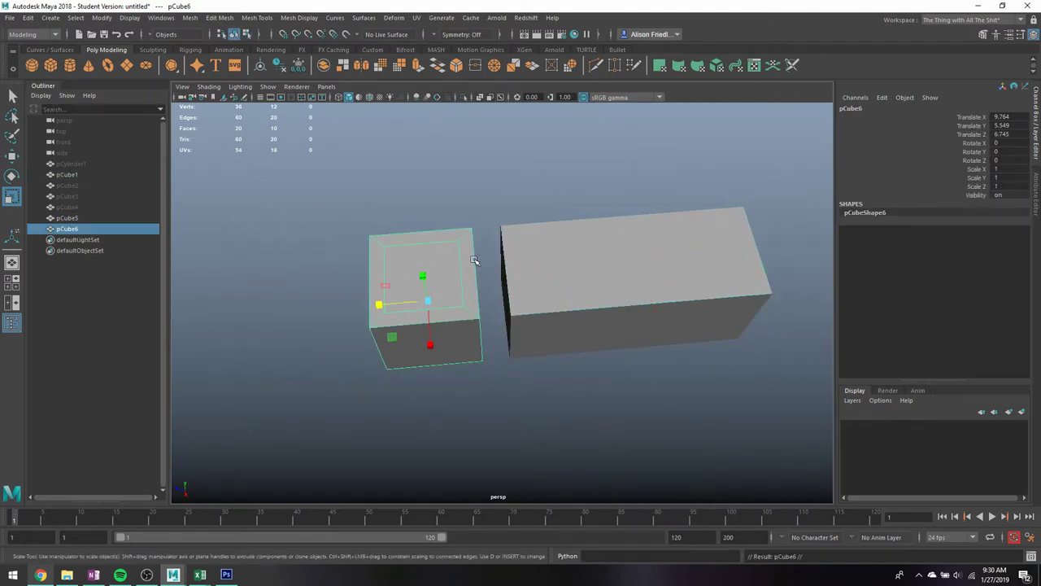
key("w")
left_click_drag(429, 348, 436, 492)
key("f")
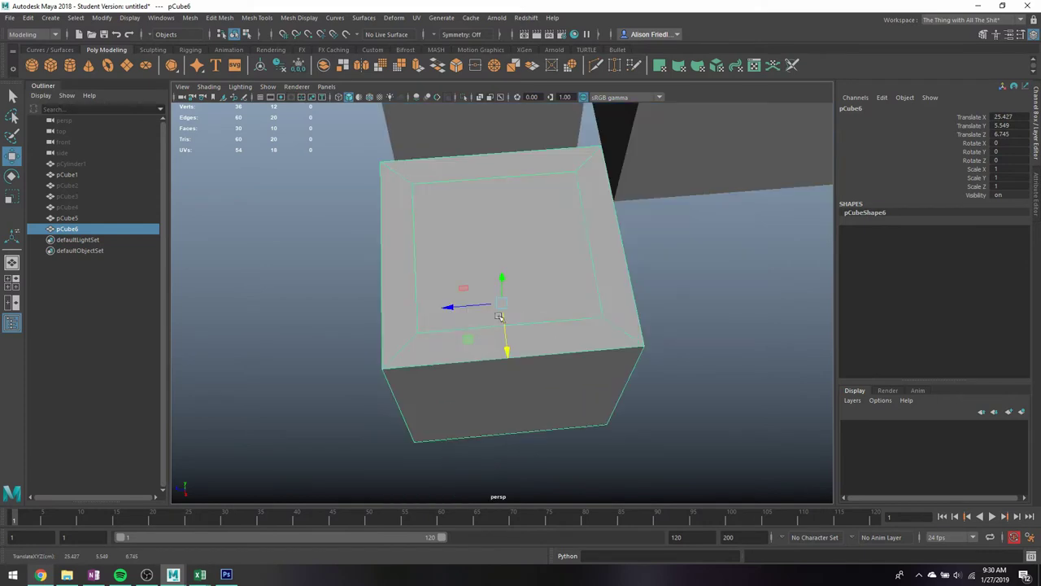
Step: Stretch the duplicate into a long box by moving the vertices of one end along Z, keeping the border width even
right_click(573, 180)
right_click_drag(574, 179, 537, 178)
scroll(537, 178, "down", 5)
left_click_drag(500, 189, 686, 463)
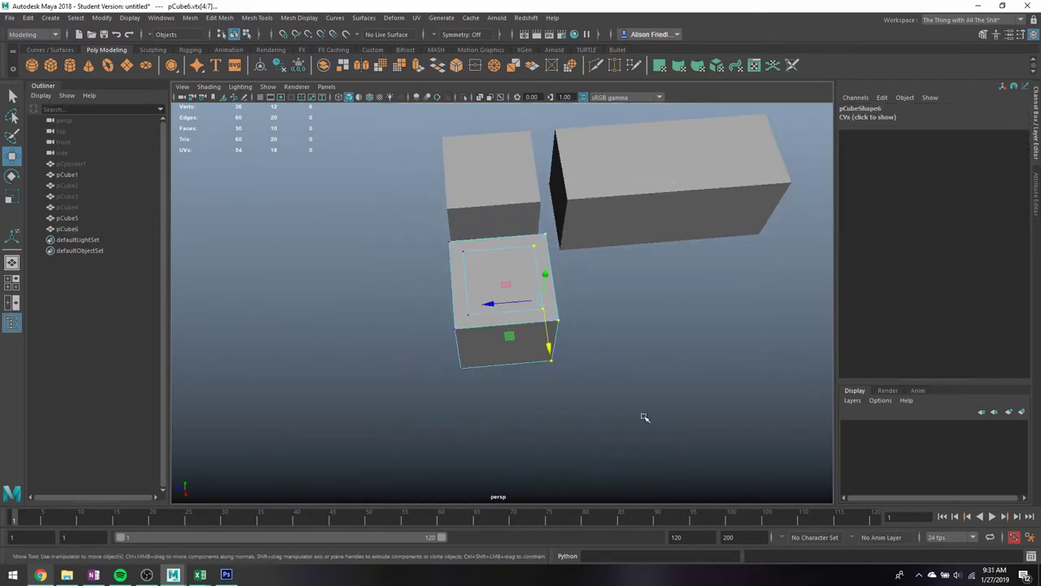
left_click_drag(499, 305, 679, 299)
key("q")
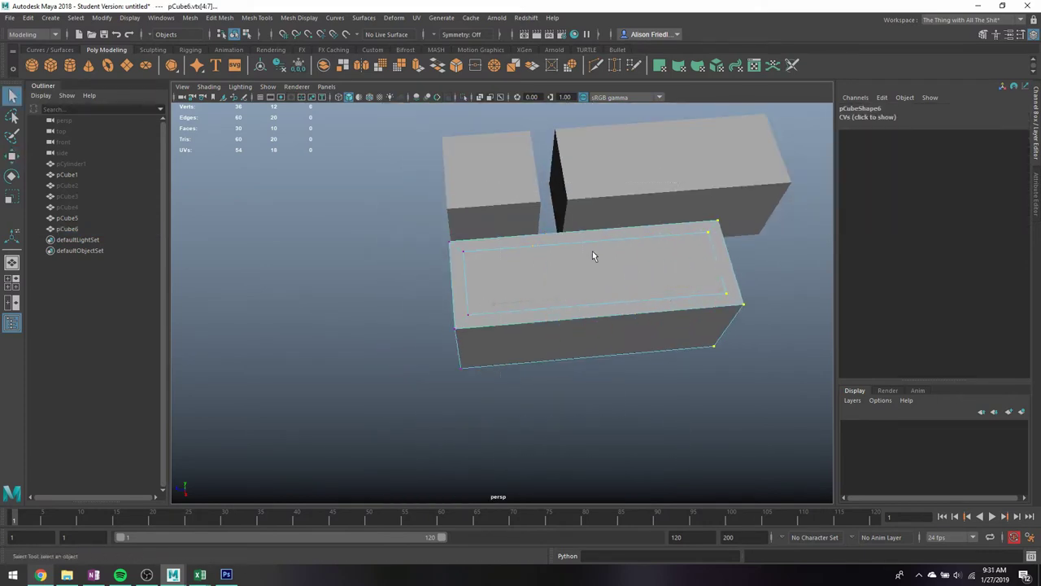
right_click_drag(592, 250, 641, 236)
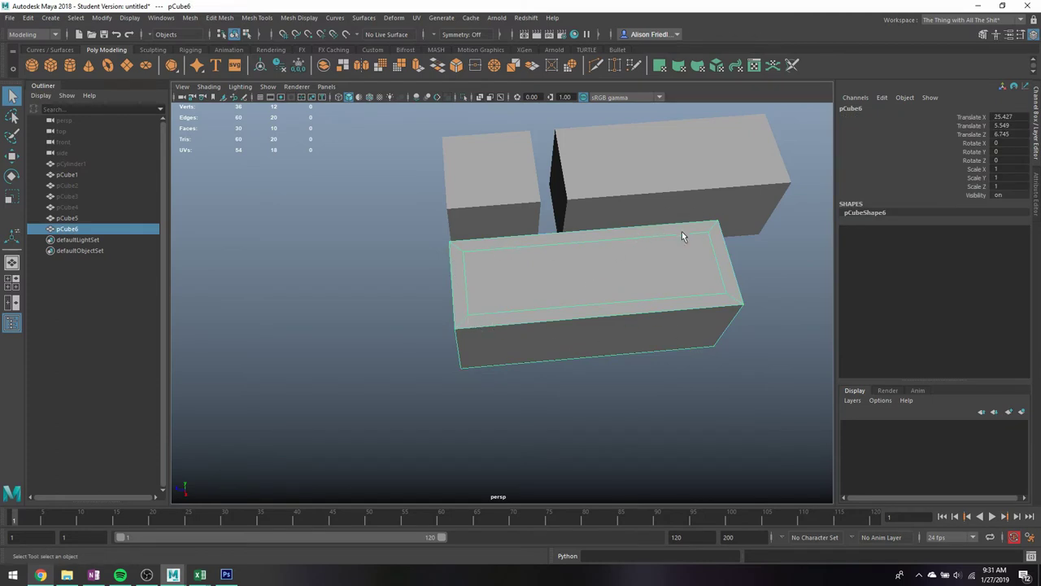
Step: Delete both long boxes, leaving only the small cube
left_click(691, 196)
left_click(688, 251, "shift")
key("Delete")
Step: Extrude the cube's inset top face slightly downward, and extrude it again scaled slightly inward
left_click(510, 195)
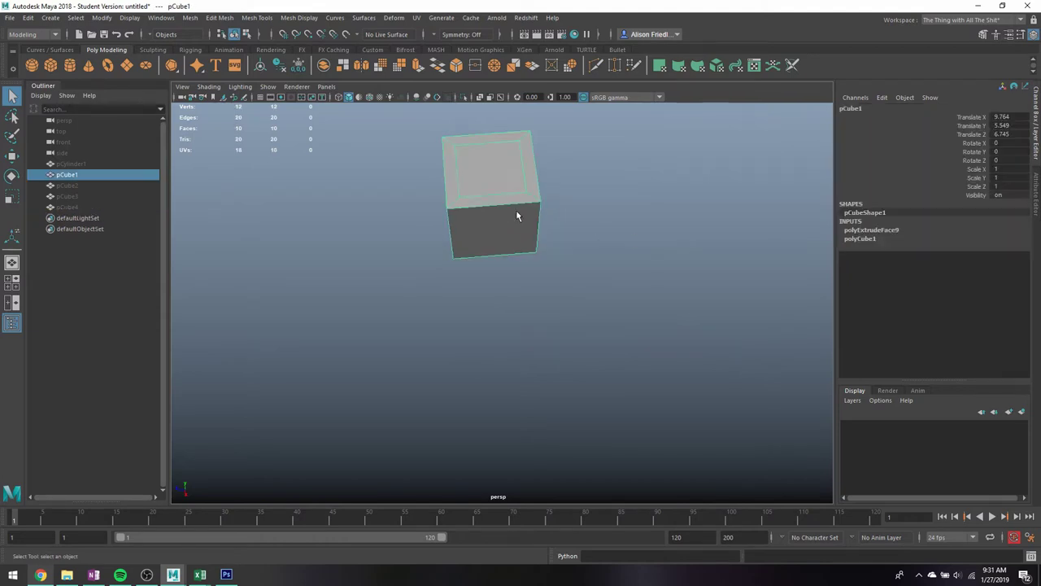
key("f")
left_click_drag(506, 263, 495, 232, "alt")
mouse_move(466, 182)
right_mouse_down()
mouse_move(465, 195)
mouse_move(465, 182)
right_mouse_up()
left_click(470, 199)
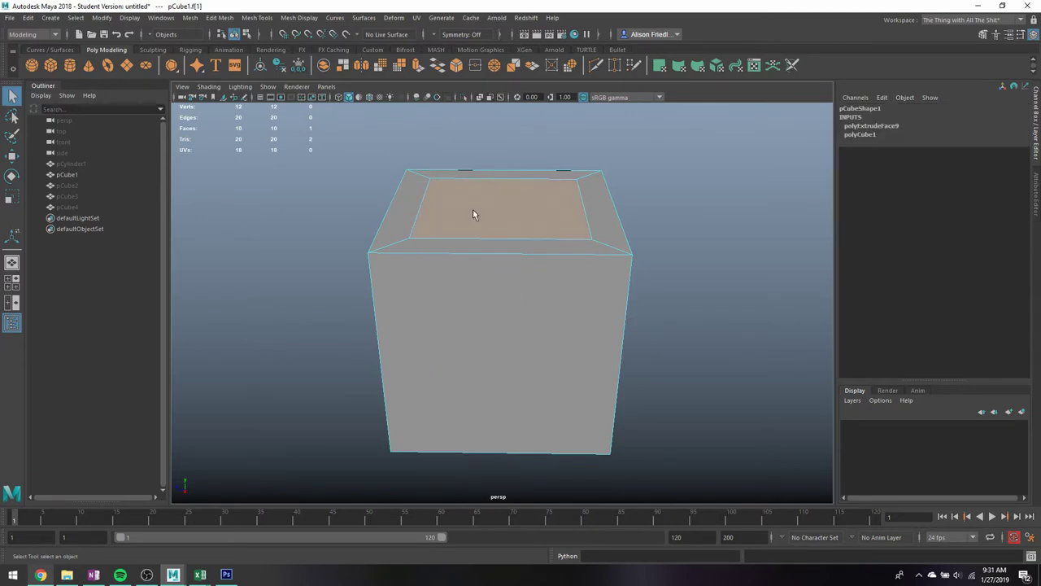
left_click(416, 66)
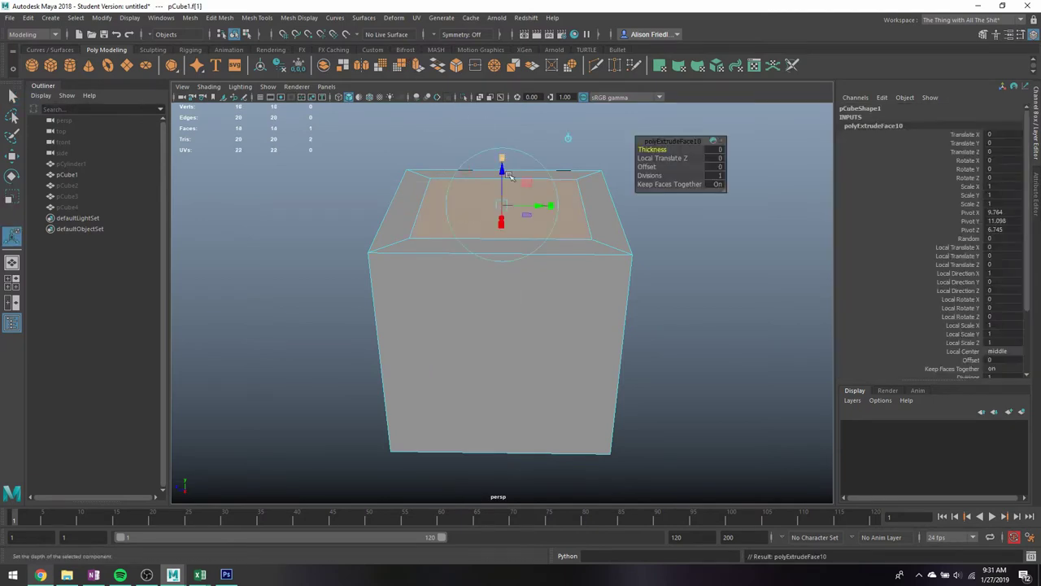
left_click(500, 191)
key("g")
key("r")
left_click_drag(501, 212, 497, 217)
Step: Extrude the recessed face slightly above the cube's top, and add two more extrusions scaled inward for the trim
key("ctrl+e")
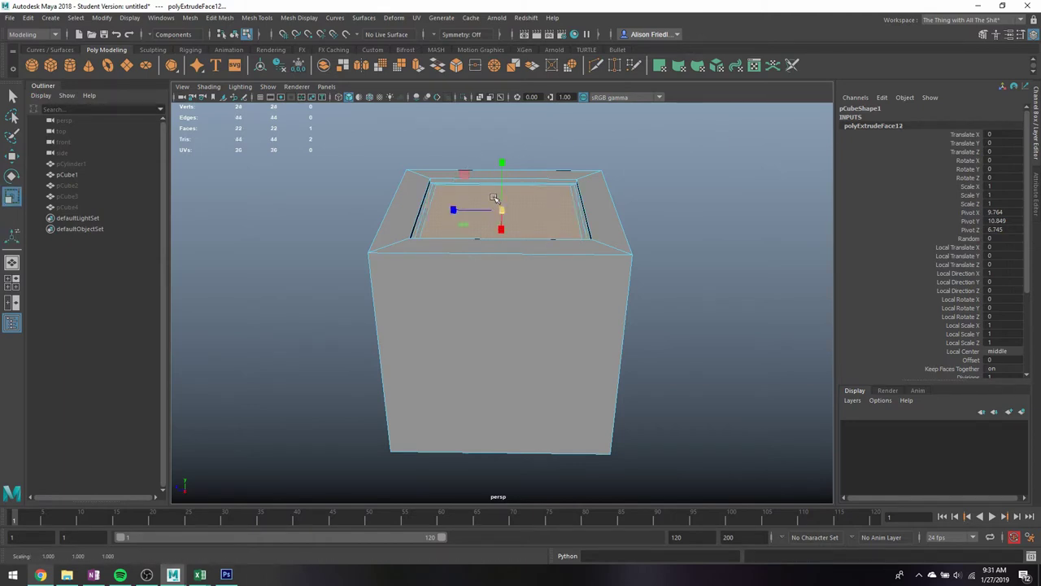
key("w")
mouse_move(503, 197)
left_mouse_down()
mouse_move(492, 207)
mouse_move(501, 193)
left_mouse_up()
key("g")
key("r")
key("w")
key("ctrl+e")
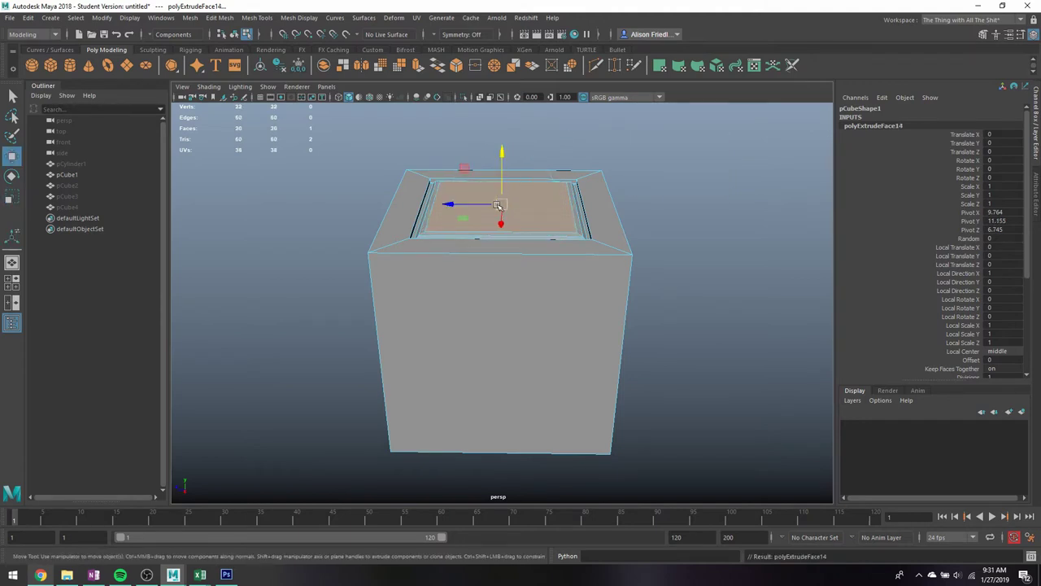
key("r")
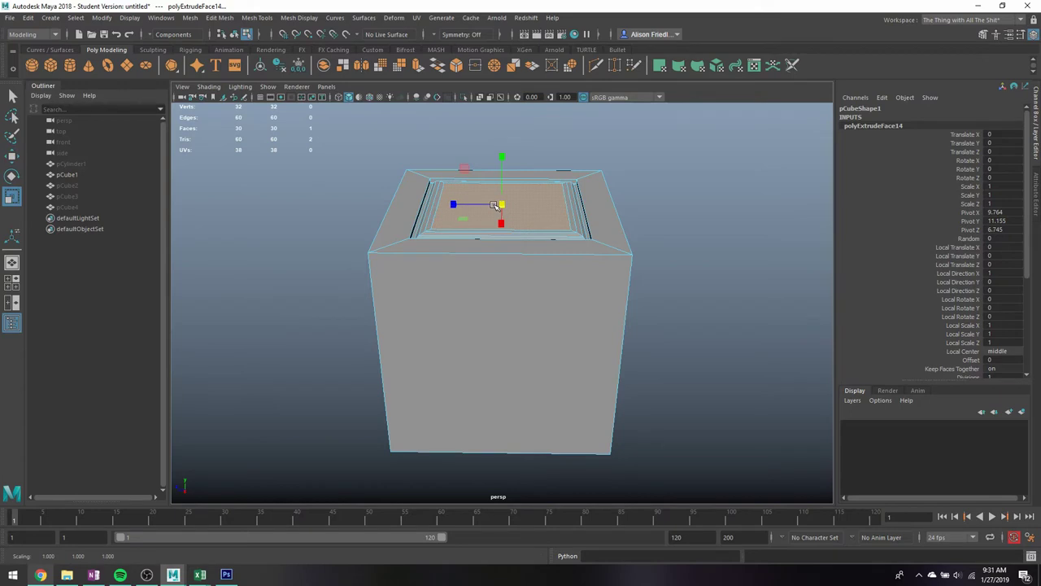
Step: Extrude the centre face down to form a sloped step, and inset it with further extrusions
key("ctrl+e")
key("w")
left_click_drag(502, 205, 494, 209)
key("r")
key("w")
key("ctrl+e")
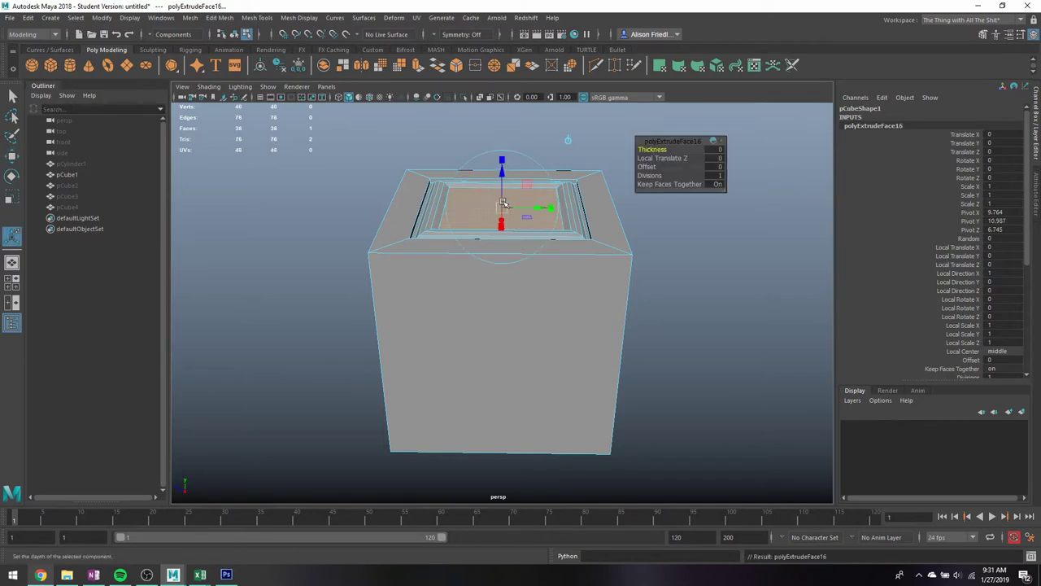
key("w")
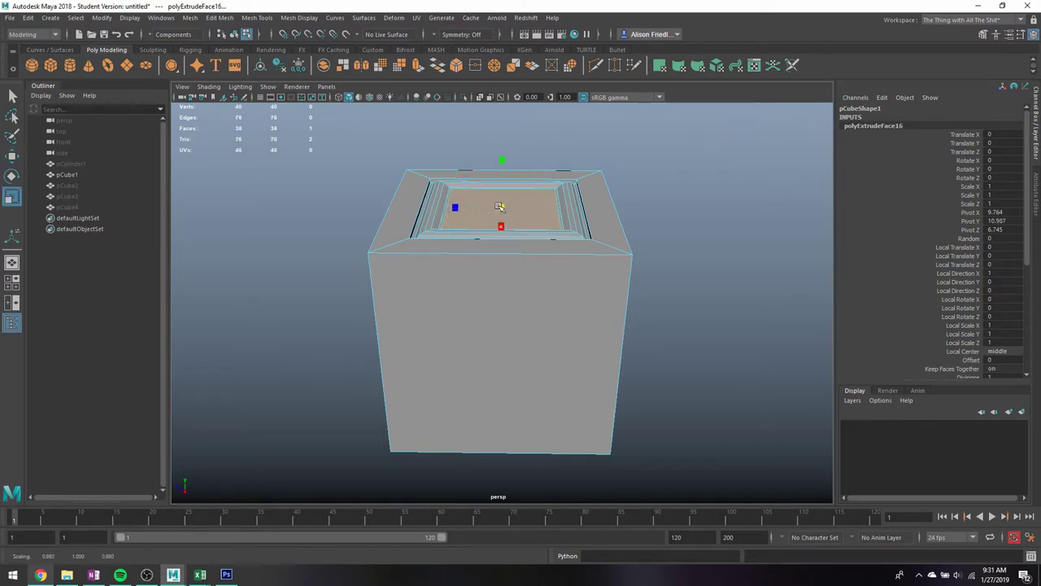
Step: Extrude the centre face slightly upward, and extrude it again scaled inward for another trim ring
key("ctrl+e")
key("w")
left_click_drag(502, 198, 502, 204)
key("r")
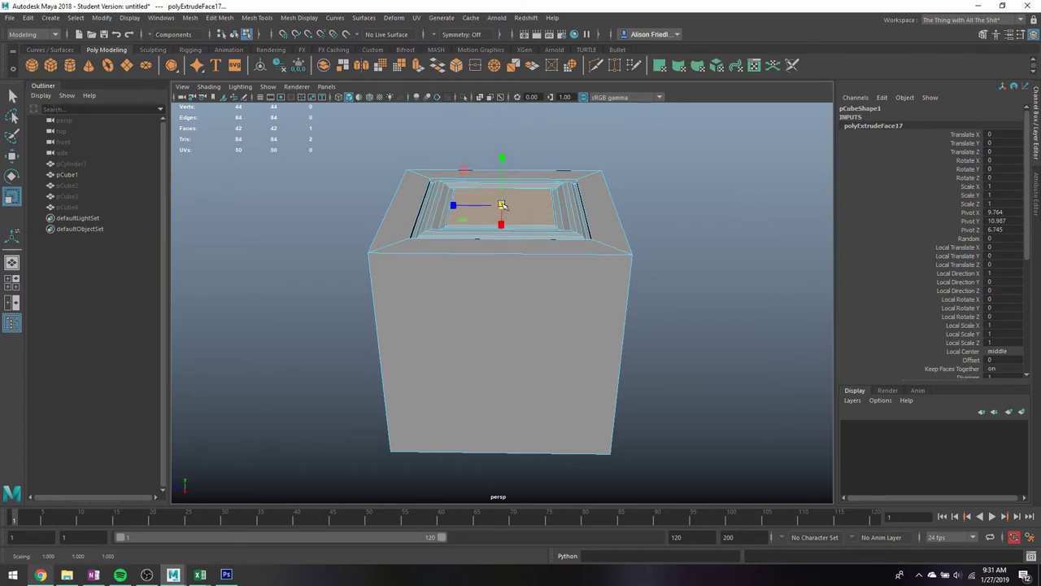
key("ctrl+z")
key("ctrl+e")
key("r")
left_click_drag(503, 206, 497, 204)
Step: Extrude the innermost face and sink it to form a recessed centre panel, returning to object mode with nothing selected
key("ctrl+e")
key("w")
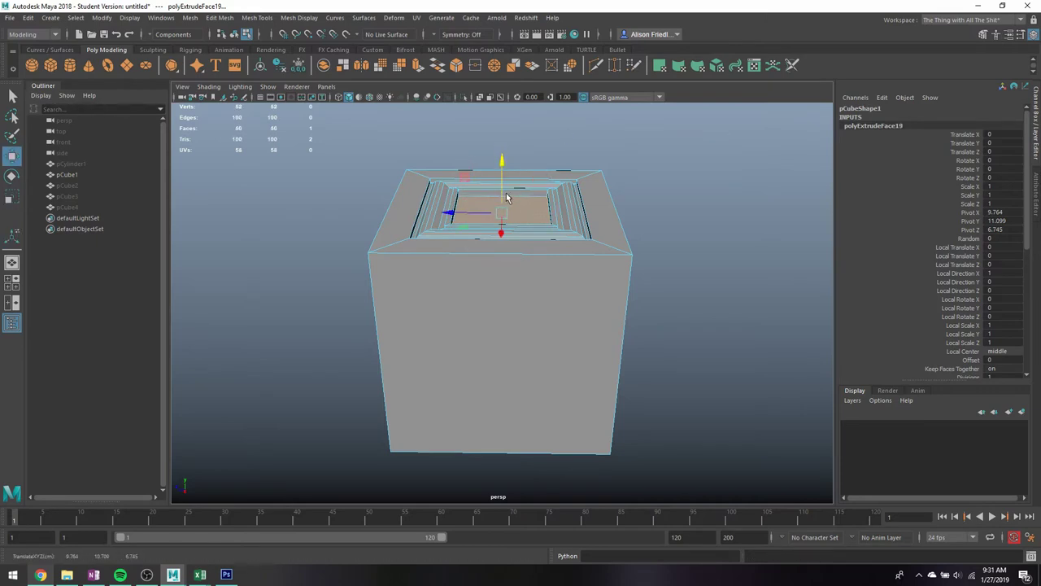
key("q")
right_click_drag(504, 200, 570, 166)
left_click_drag(622, 188, 641, 223, "alt")
left_click(681, 248)
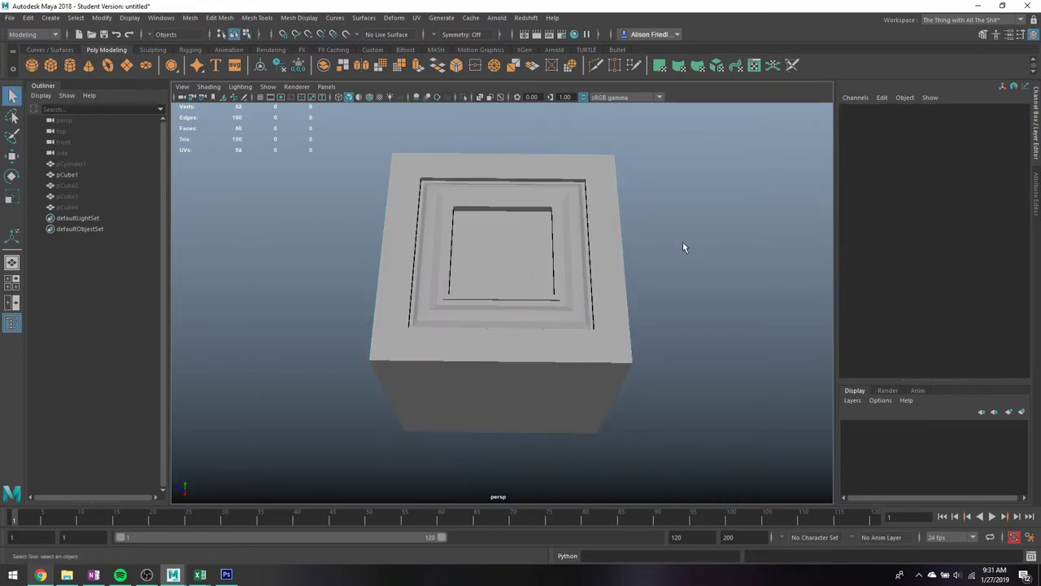
Step: Check the cube's trim in smooth mesh preview and return it to the unsmoothed display
left_click_drag(640, 262, 590, 271, "alt")
left_click(590, 270)
key("3")
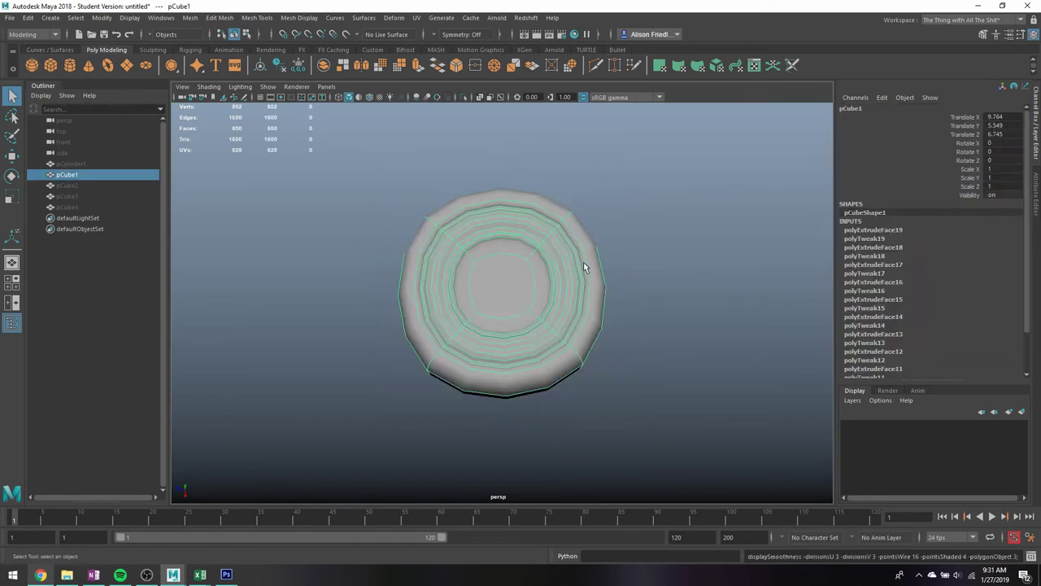
left_click_drag(499, 283, 551, 283, "alt")
scroll(532, 252, "up", 3)
key("1")
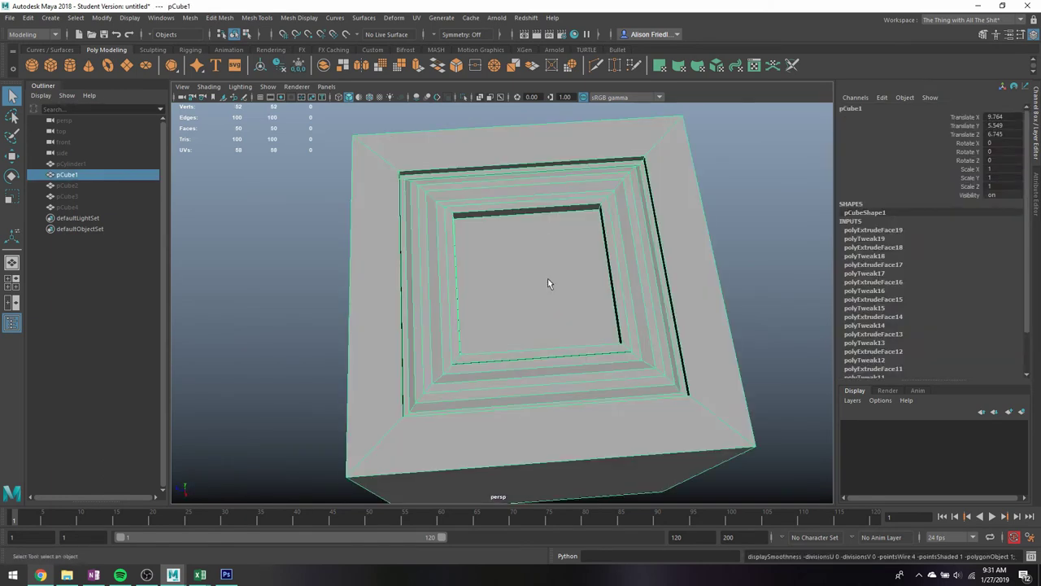
Step: Duplicate the trimmed cube and move the copy along Z until it stands clear beside the original
key("ctrl+d")
key("w")
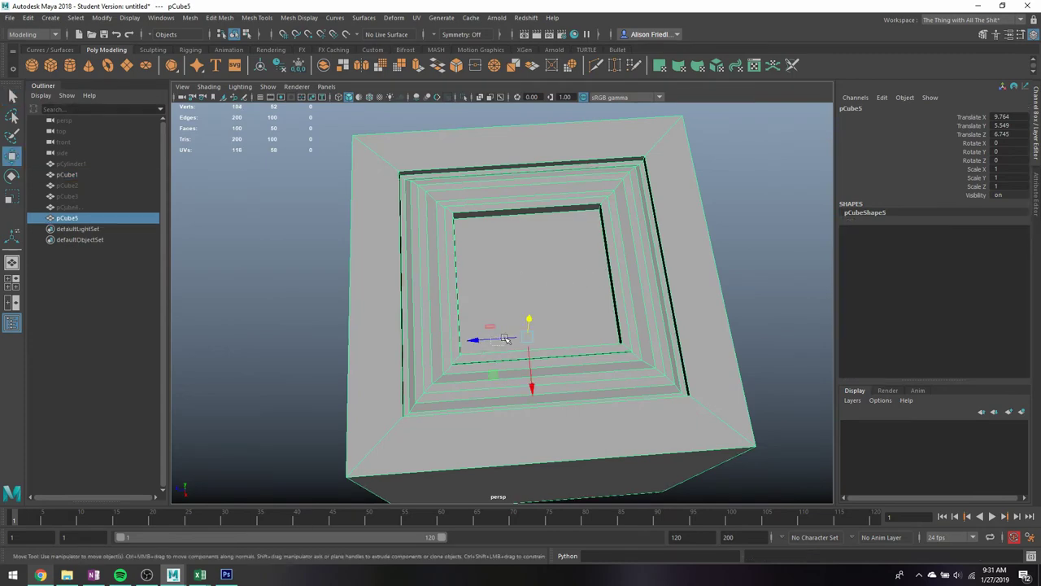
left_click_drag(492, 341, 829, 317)
Step: Examine the stepped trim profile on the original cube's top up close and from several angles
left_click(502, 282)
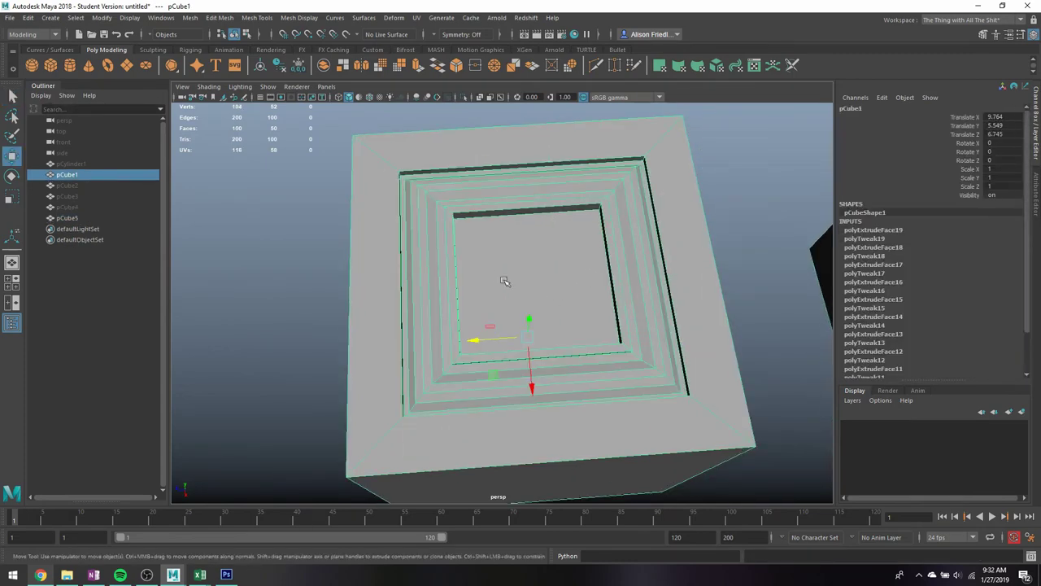
scroll(533, 306, "up", 5)
middle_click_drag(534, 308, 536, 308, "alt")
scroll(535, 307, "down", 3)
left_click_drag(565, 340, 504, 266, "alt")
scroll(503, 266, "up", 3)
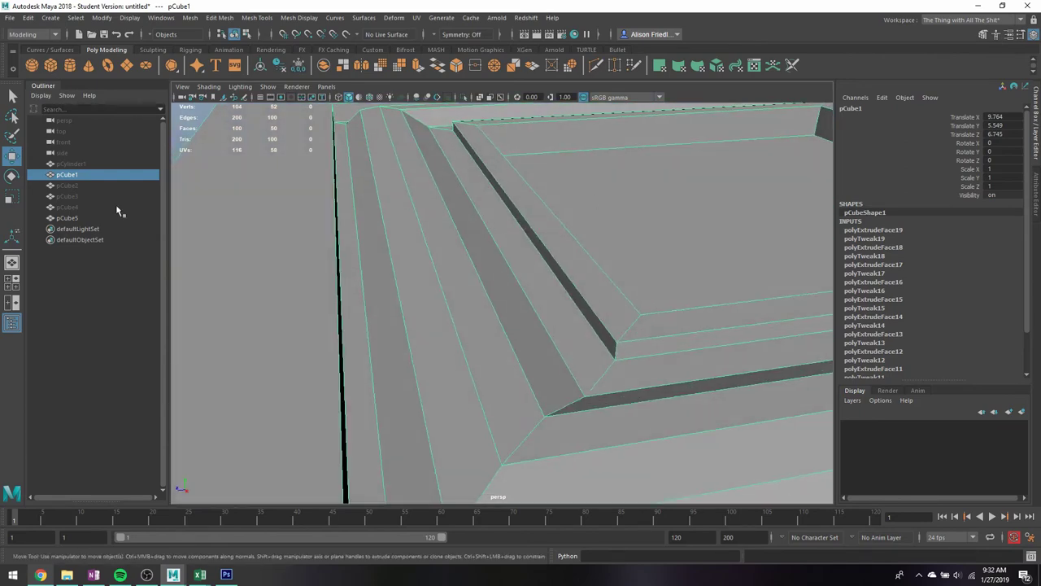
left_click(185, 138)
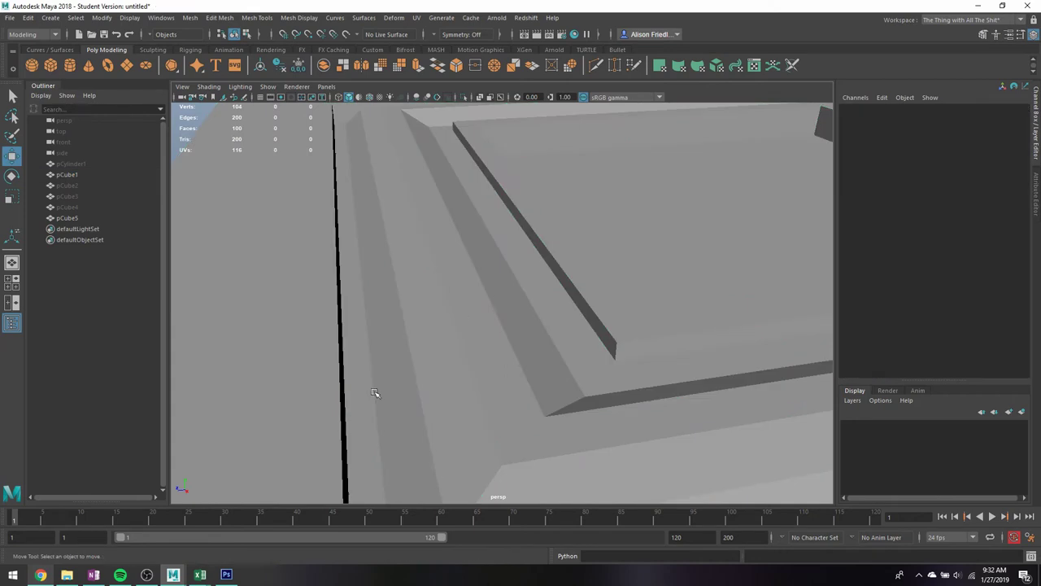
scroll(578, 337, "down", 5)
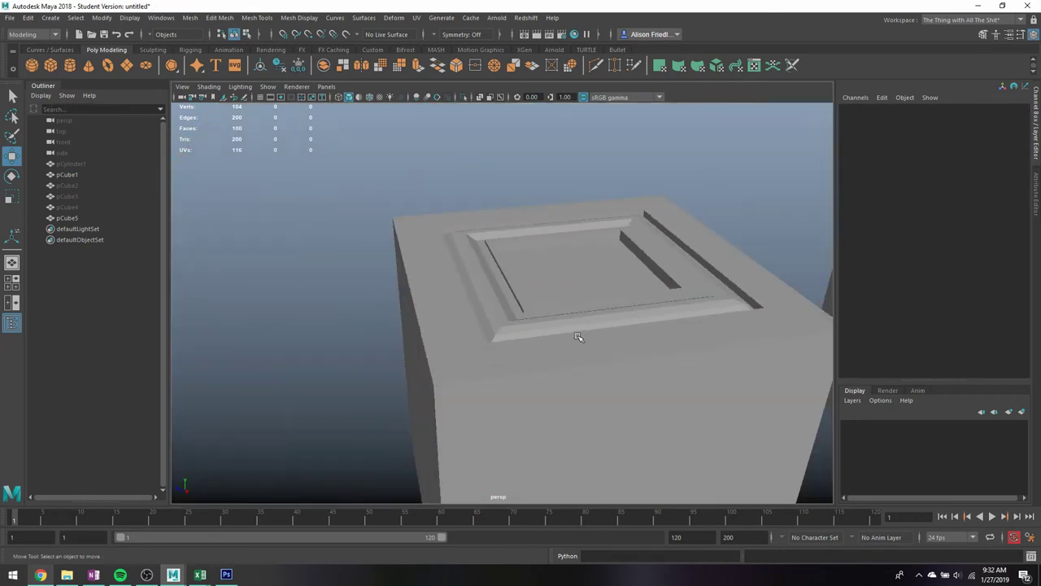
right_click_drag(733, 396, 551, 395, "alt")
left_click_drag(552, 395, 720, 402, "alt")
Step: Move the duplicate cube along Z to -7.05, closer to the original, and toggle its smooth preview on and off
left_click(728, 368)
left_click_drag(695, 325, 626, 348)
key("3")
key("1")
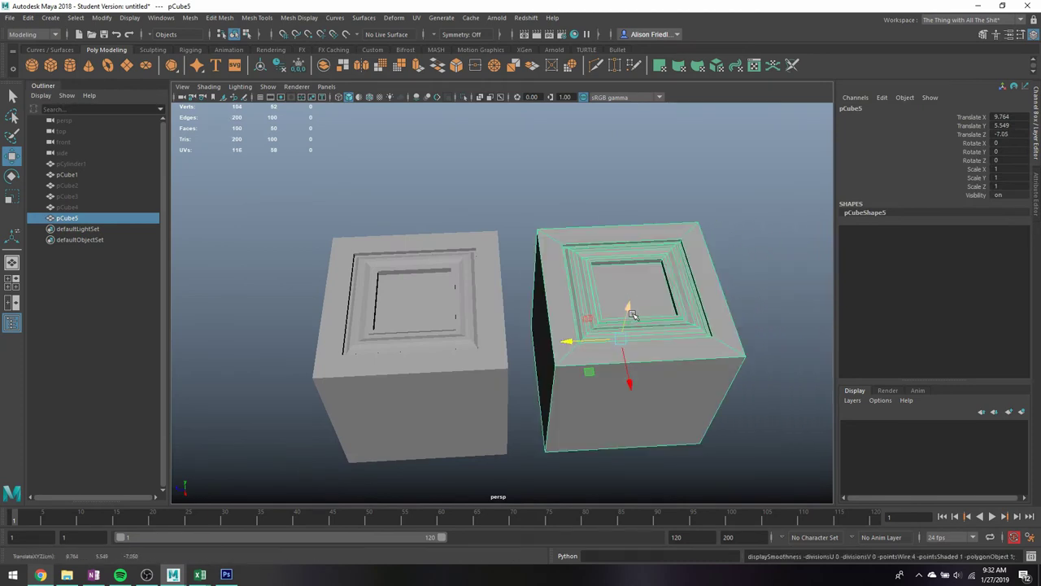
Step: Insert an edge loop across the duplicate cube's top close to one side edge and turn on its smooth mesh preview
left_click_drag(634, 254, 624, 252, "alt")
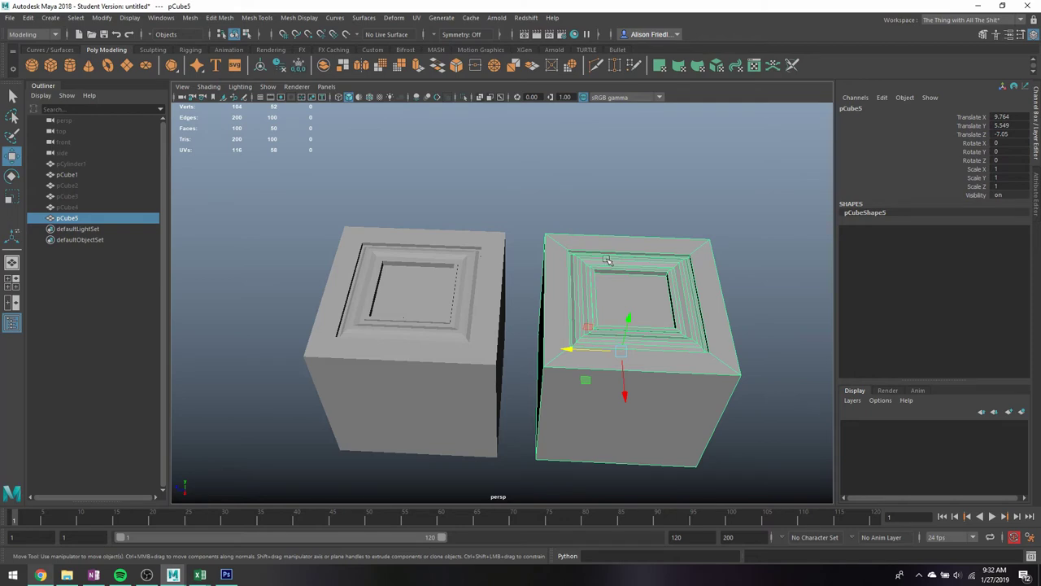
middle_click_drag(602, 261, 533, 264, "alt")
scroll(527, 258, "up", 2)
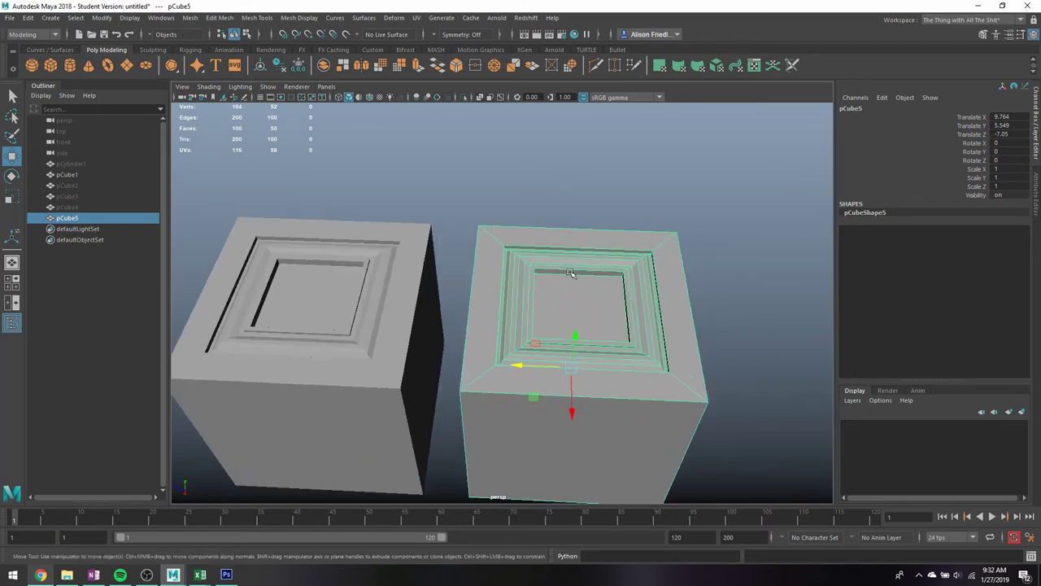
left_click(256, 17)
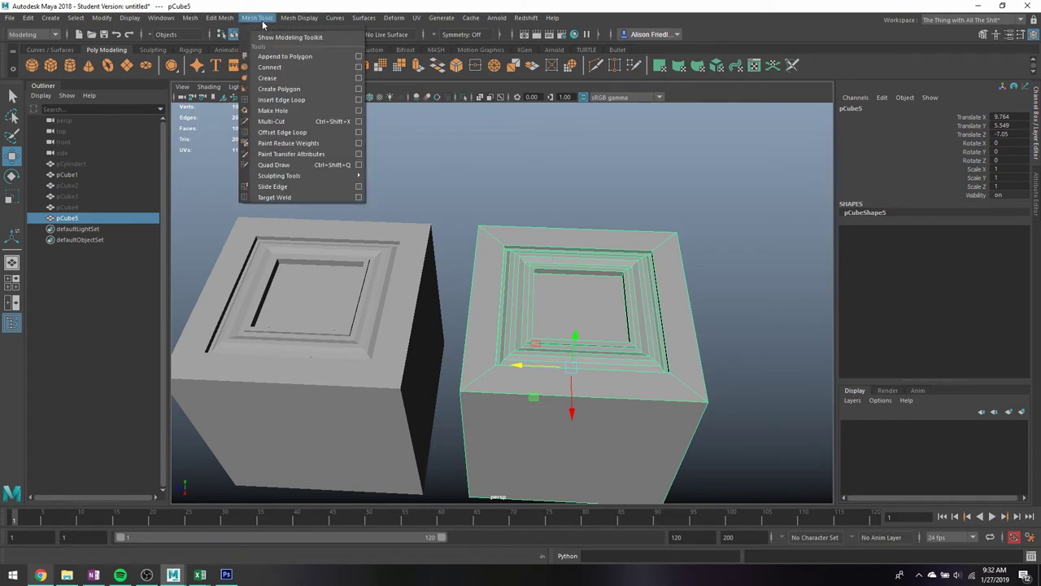
left_click(281, 99)
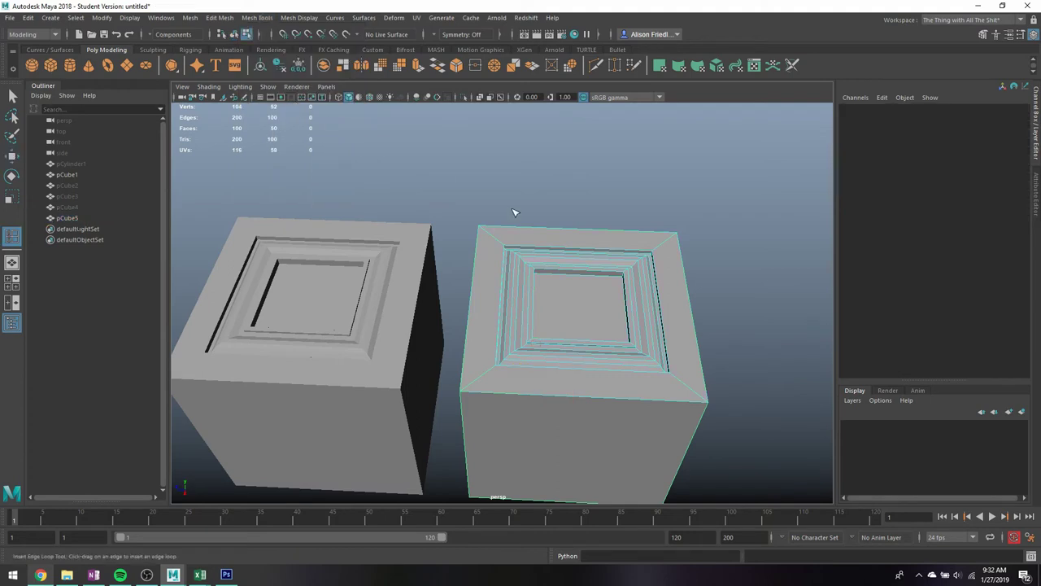
left_click(551, 271)
left_click_drag(549, 271, 543, 315)
left_click_drag(536, 262, 542, 263)
scroll(541, 263, "up", 2)
key("3")
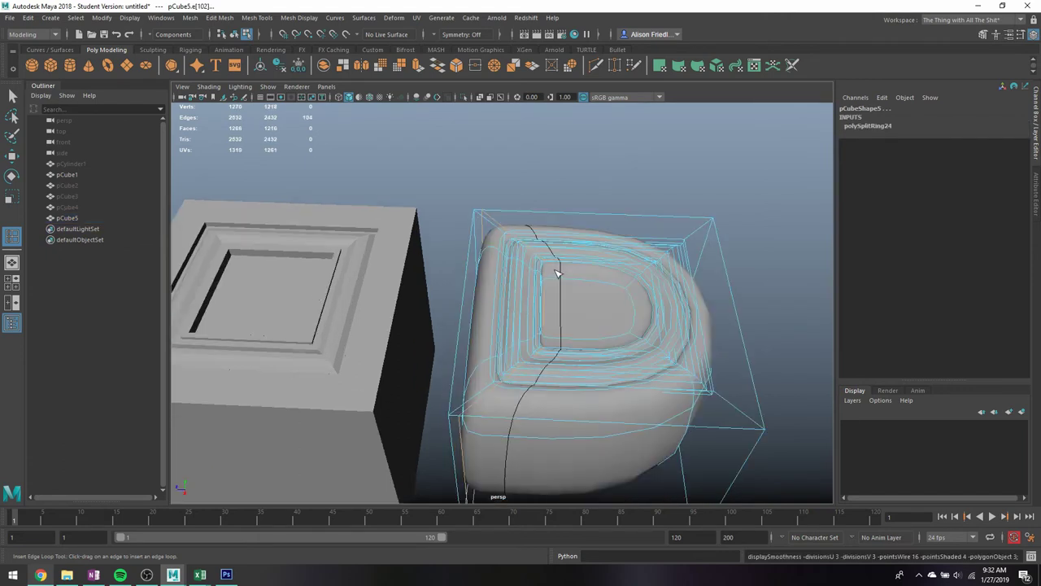
Step: Insert edge loops close to the remaining three side edges of the duplicate cube's top and show it in smooth preview
left_click(518, 254)
left_click_drag(506, 241, 508, 238)
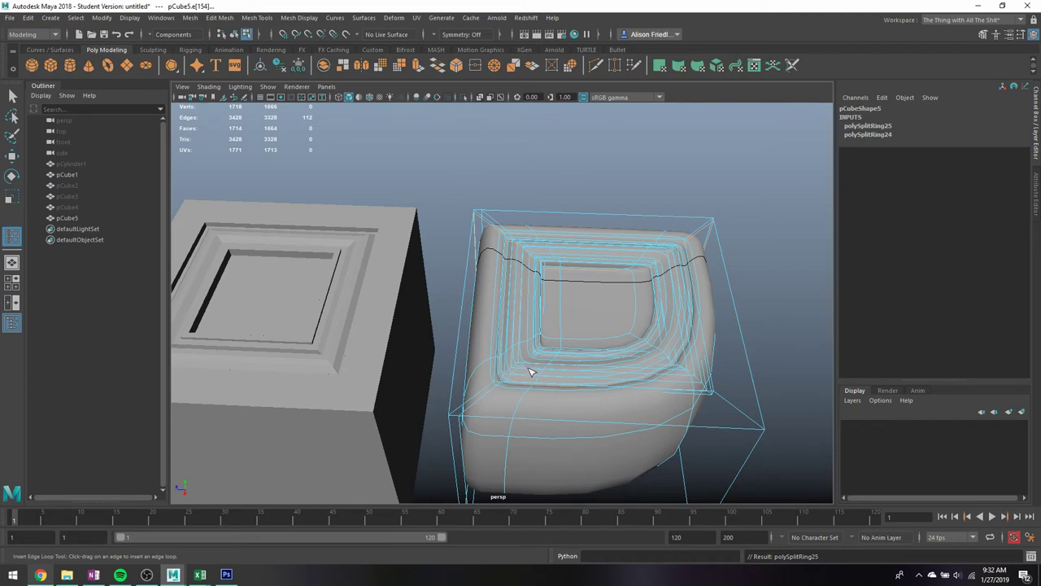
key("1")
left_click_drag(500, 379, 497, 377)
left_click_drag(650, 355, 655, 350)
key("3")
Step: Insert a horizontal edge loop around the duplicate cube's sides just below its top edge
right_click_drag(611, 253, 681, 229)
left_click(646, 171)
left_click_drag(636, 209, 538, 203, "alt")
scroll(584, 252, "up", 5)
scroll(593, 258, "down", 6)
left_click(629, 378)
left_click_drag(675, 356, 678, 350)
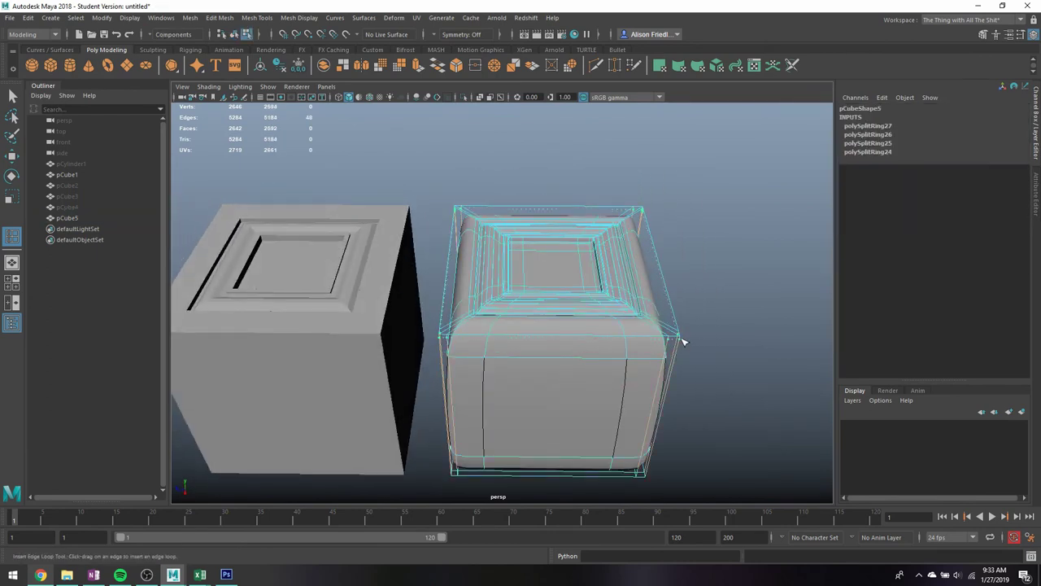
left_click(681, 342)
Step: Return to object mode and examine the duplicate cube's smoothed trim up close and beside the original
key("q")
right_click_drag(643, 262, 679, 236)
left_click(678, 236)
left_click_drag(687, 281, 656, 279, "alt")
left_click(653, 273)
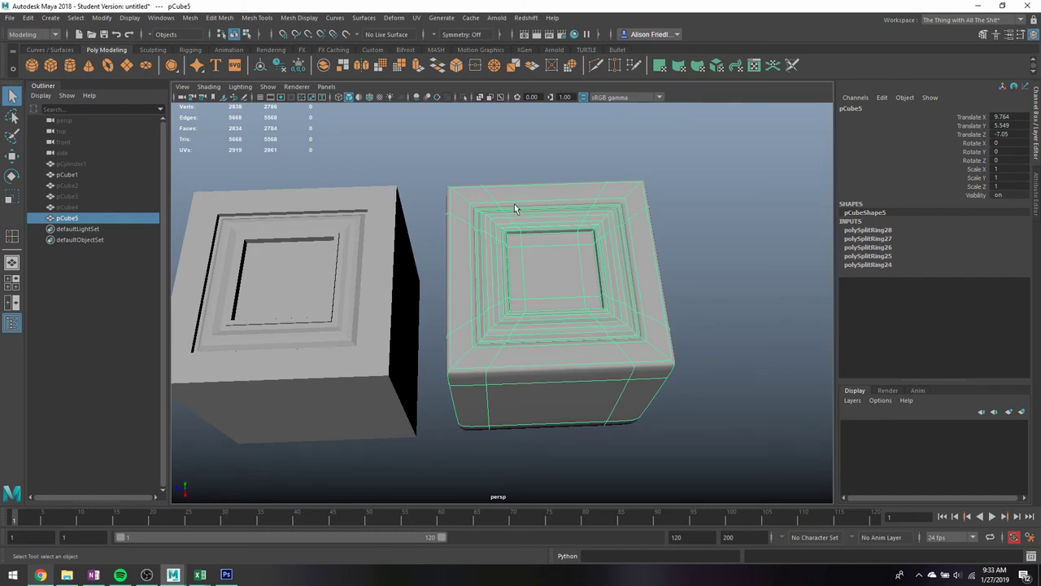
scroll(515, 205, "up", 5)
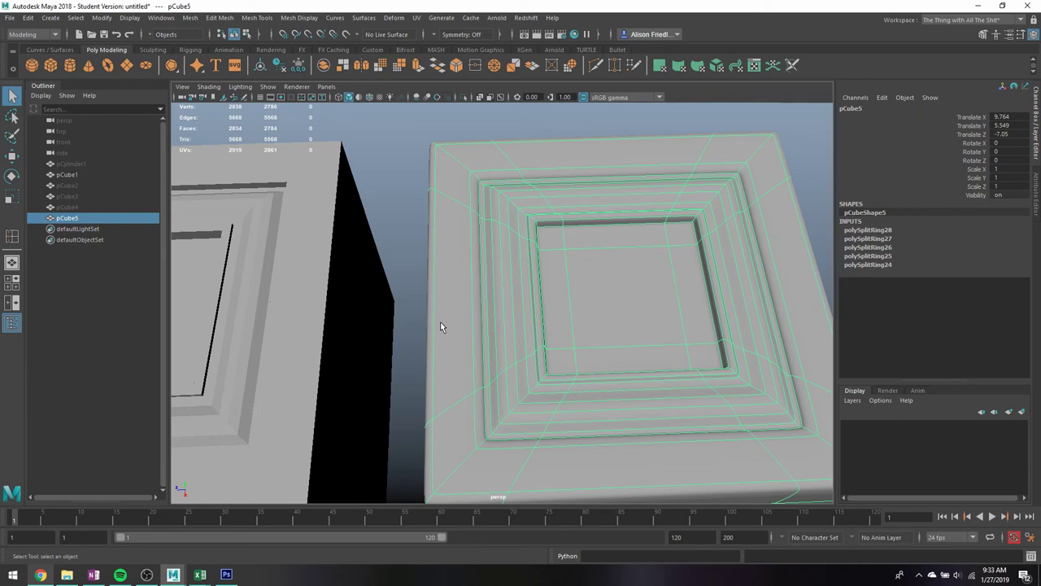
scroll(440, 327, "down", 5)
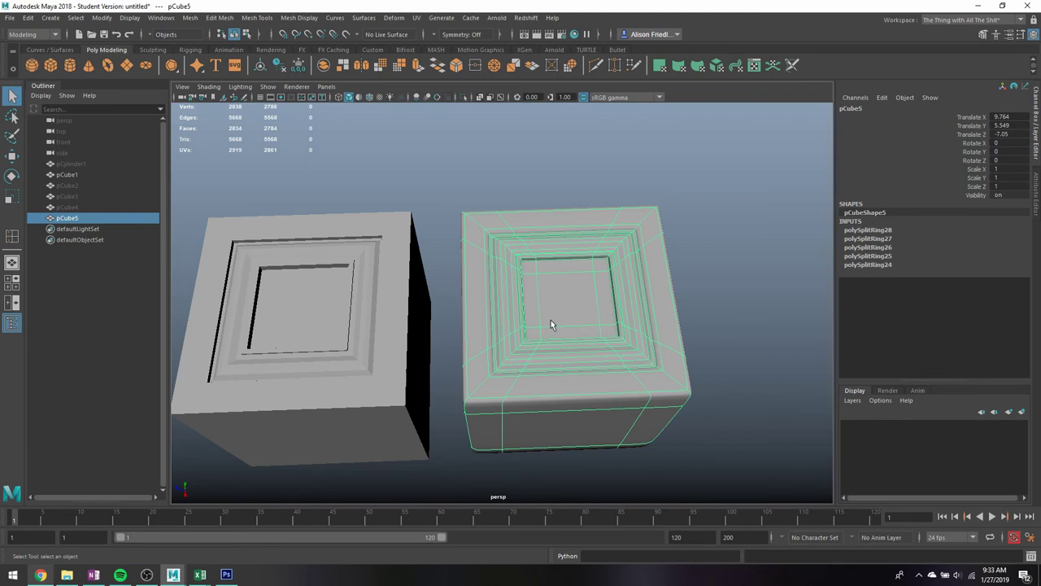
left_click(680, 254)
left_click_drag(673, 288, 666, 270, "alt")
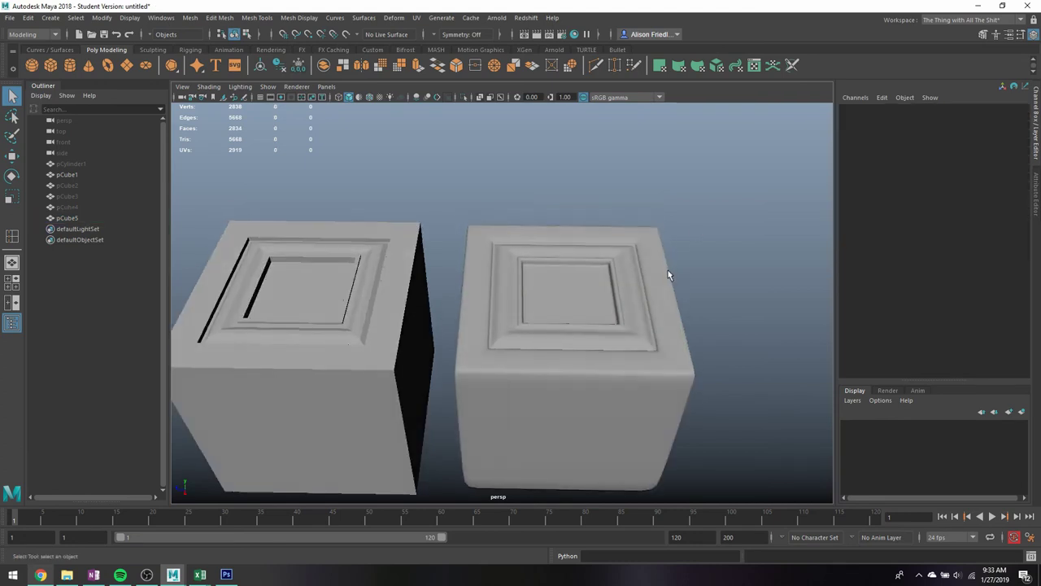
Step: Duplicate the smoothed cube and move the copy along Z to -20.387, beside the other two
left_click(648, 275)
key("ctrl+d")
scroll(634, 288, "down", 5)
key("w")
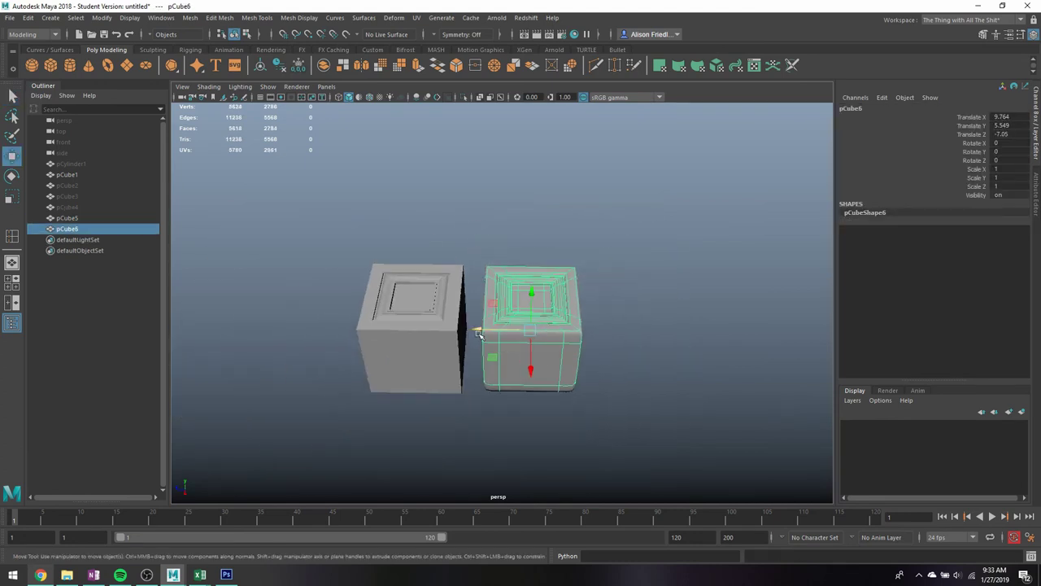
left_click_drag(479, 334, 591, 327)
scroll(570, 269, "up", 3)
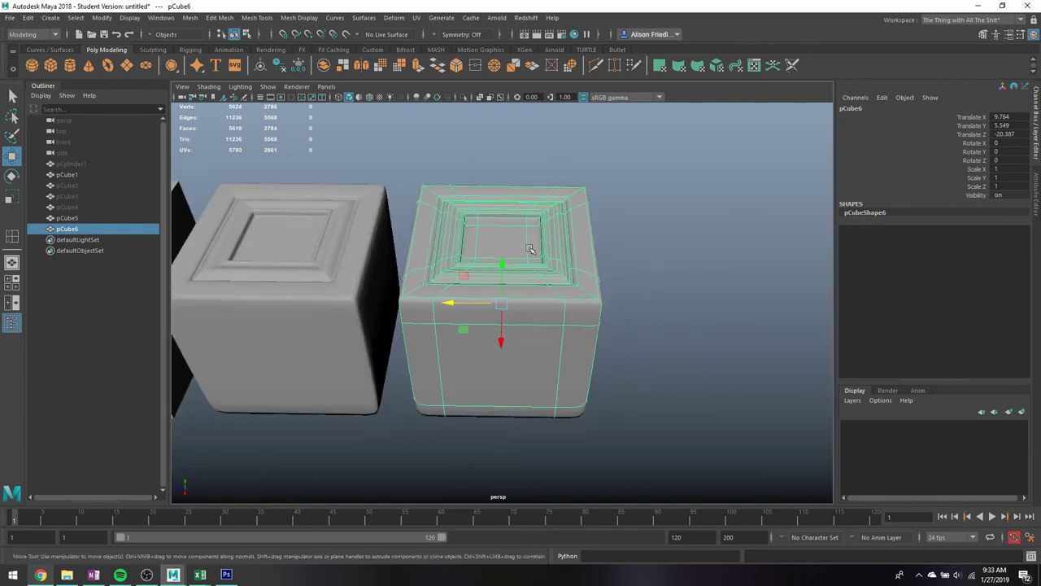
Step: Select the vertices on the new copy's outer side in wireframe and stretch them along Z into a long rectangular panel
key("4")
right_click(529, 206)
left_click(477, 207)
mouse_move(630, 150)
left_mouse_down()
mouse_move(509, 304)
mouse_move(736, 305)
left_mouse_up()
key("5")
key("q")
right_click_drag(638, 218, 678, 199)
left_click(665, 167)
left_click_drag(667, 173, 670, 272, "alt")
left_click(669, 268)
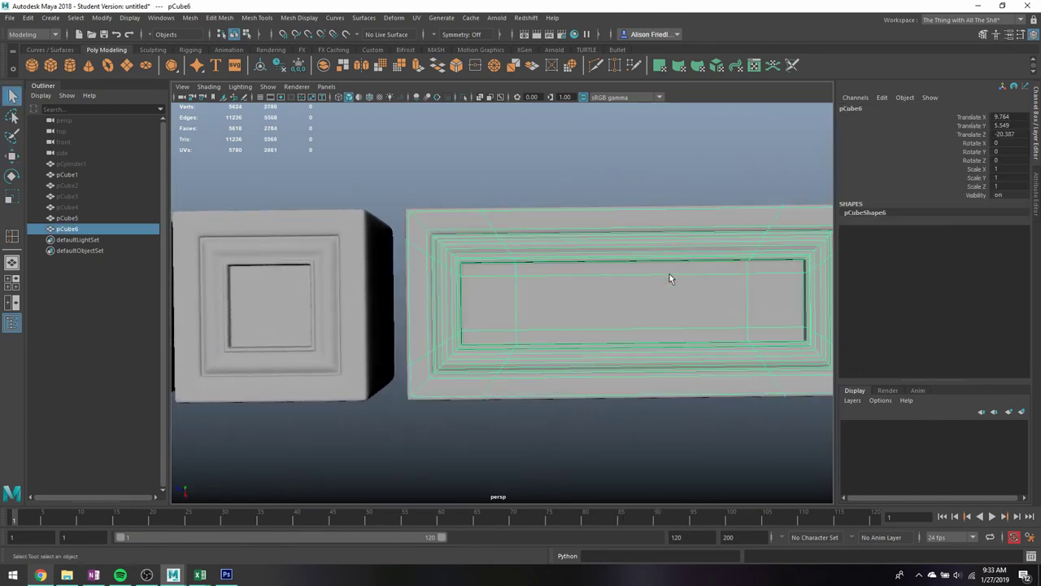
Step: Duplicate the long panel and move the copy along X to -1.654 so it sits directly behind the first
key("ctrl+d")
key("w")
left_click_drag(505, 355, 493, 179)
scroll(513, 195, "down", 3)
middle_click_drag(530, 214, 513, 248, "alt")
key("q")
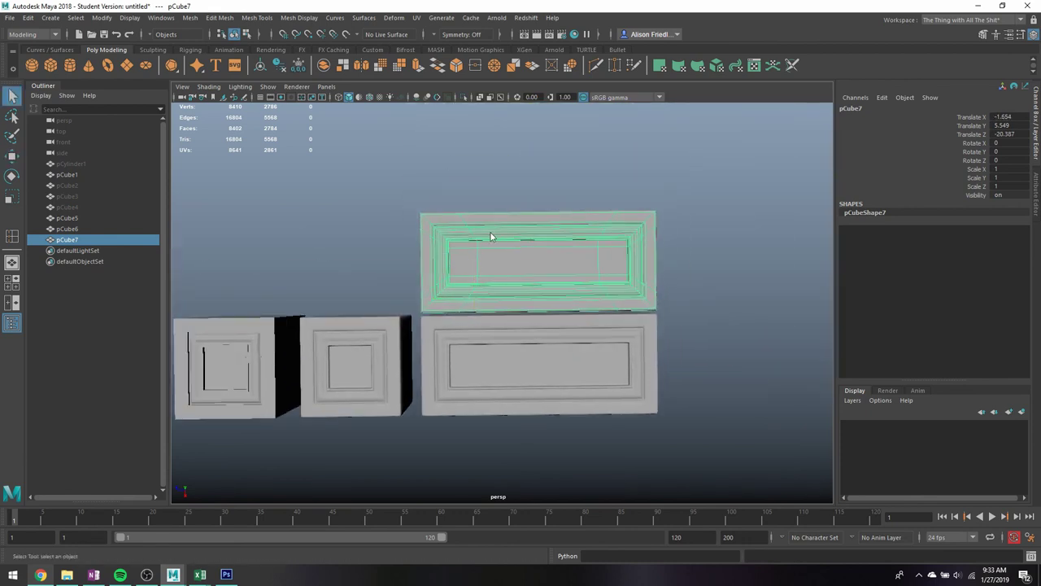
Step: Move the vertices along the second panel's far long edge outward in X to enlarge it, and return to object mode
right_click_drag(509, 241, 461, 242)
left_click_drag(384, 182, 704, 253)
key("w")
left_click_drag(534, 278, 533, 196)
key("q")
right_click_drag(597, 163, 692, 138)
left_click(705, 215)
scroll(639, 368, "down", 2)
middle_click_drag(637, 369, 682, 343, "alt")
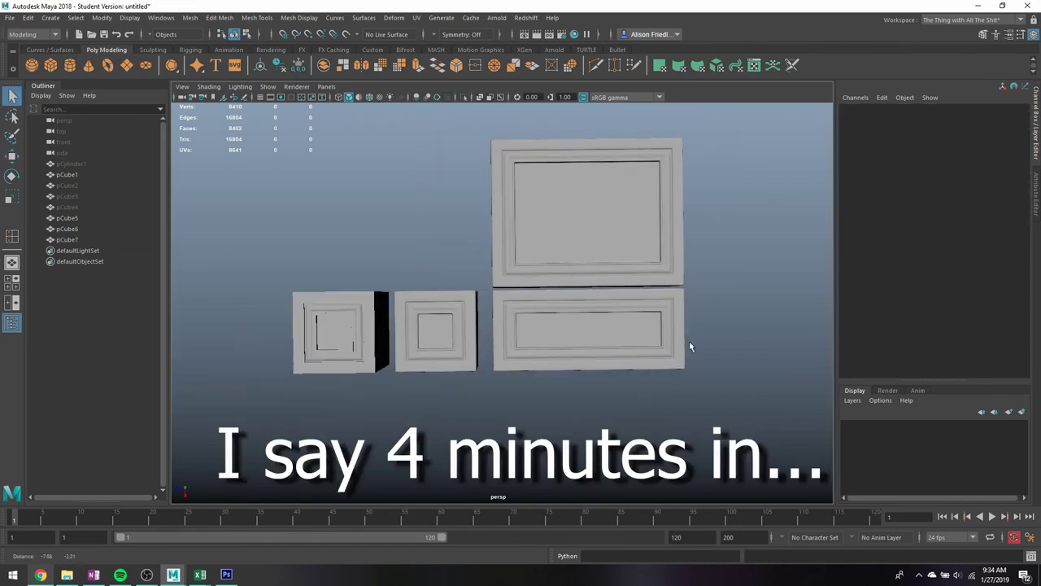